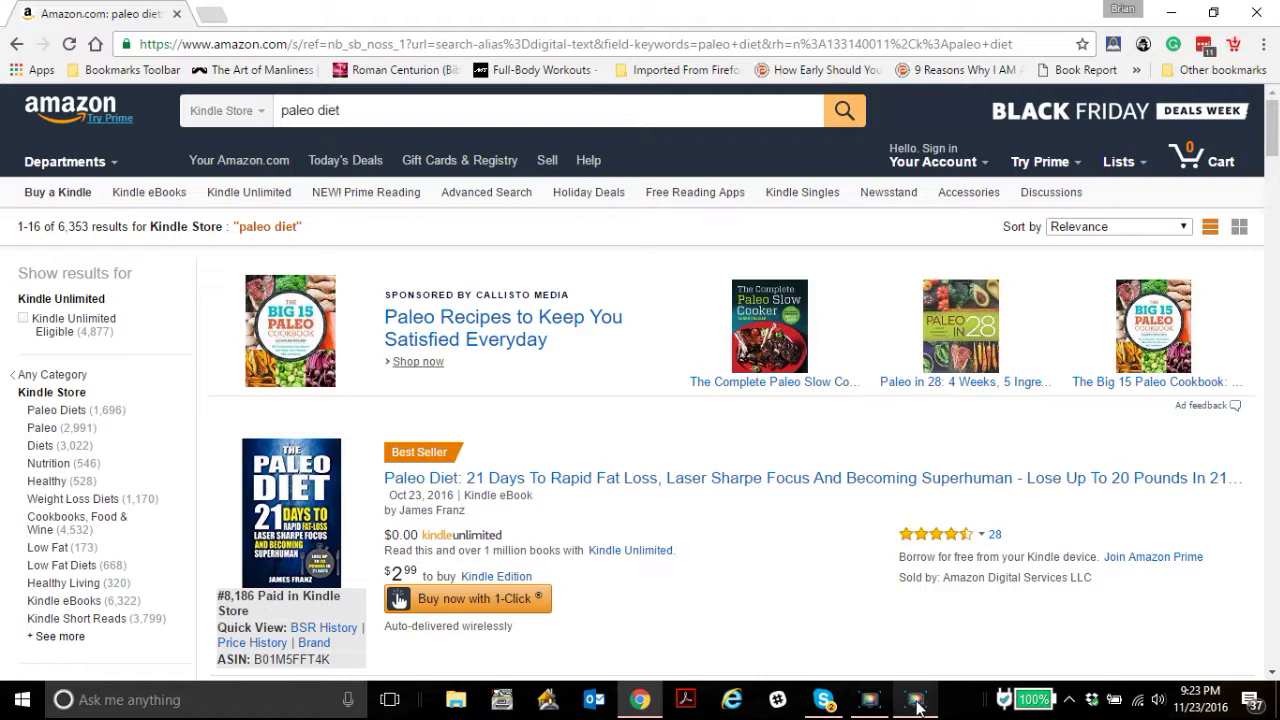
pyautogui.moveTo(878, 716)
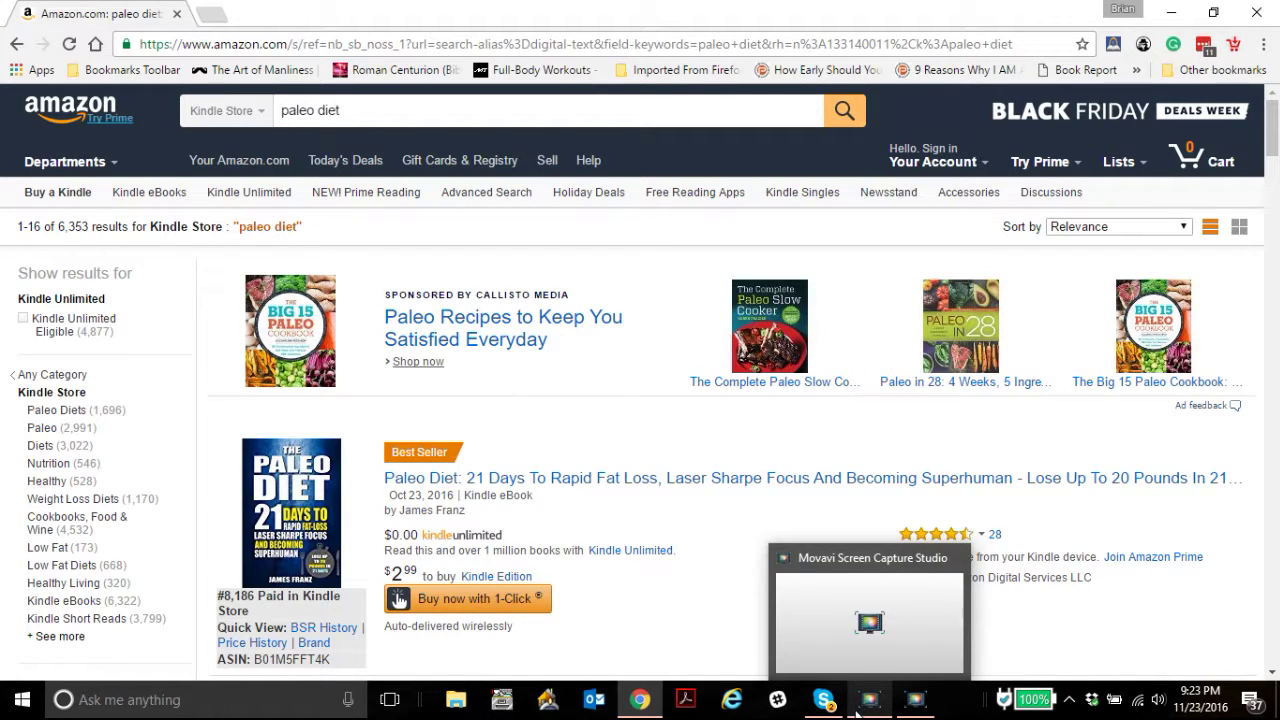
pyautogui.moveTo(840, 710)
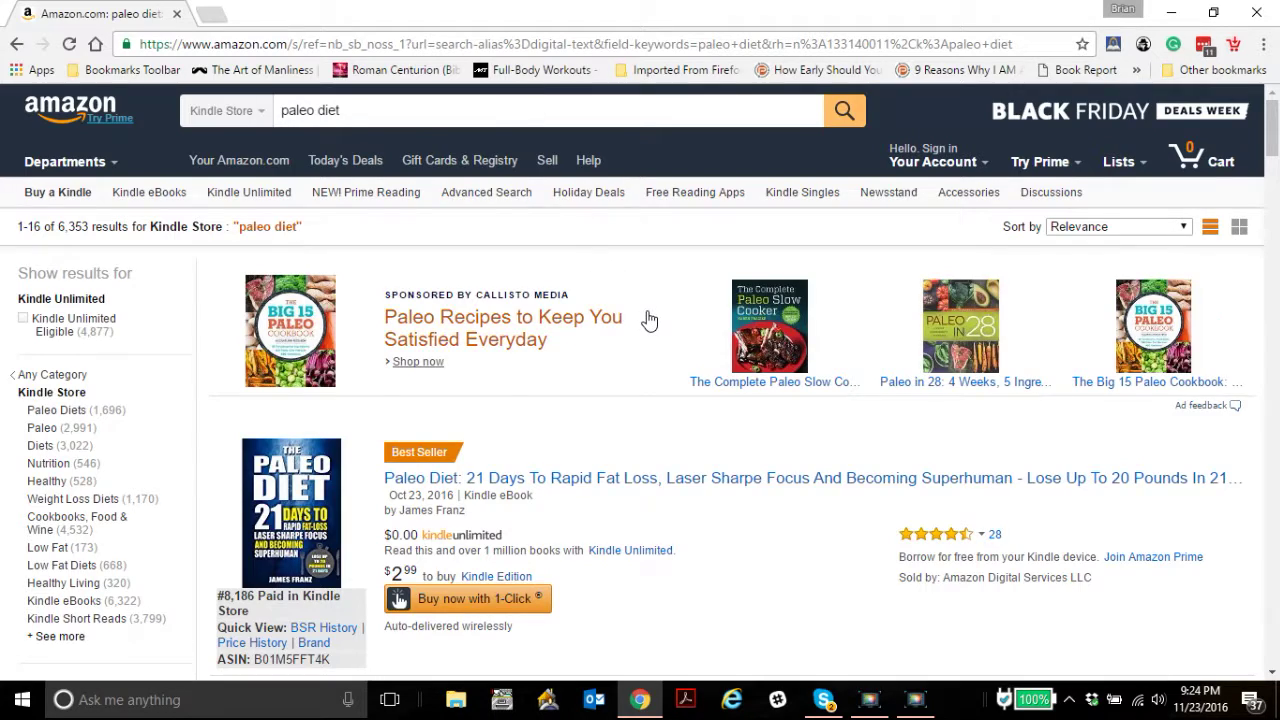
# - Open the listings "Paleo Diet: 21 Days To Rapid Fat Loss" and "Paleo Diet: Everything You Need to Know" in separate new tabs
pyautogui.scroll(-3, 648, 319)
pyautogui.rightClick(680, 210)
pyautogui.click(710, 220)
pyautogui.scroll(-2, 562, 420)
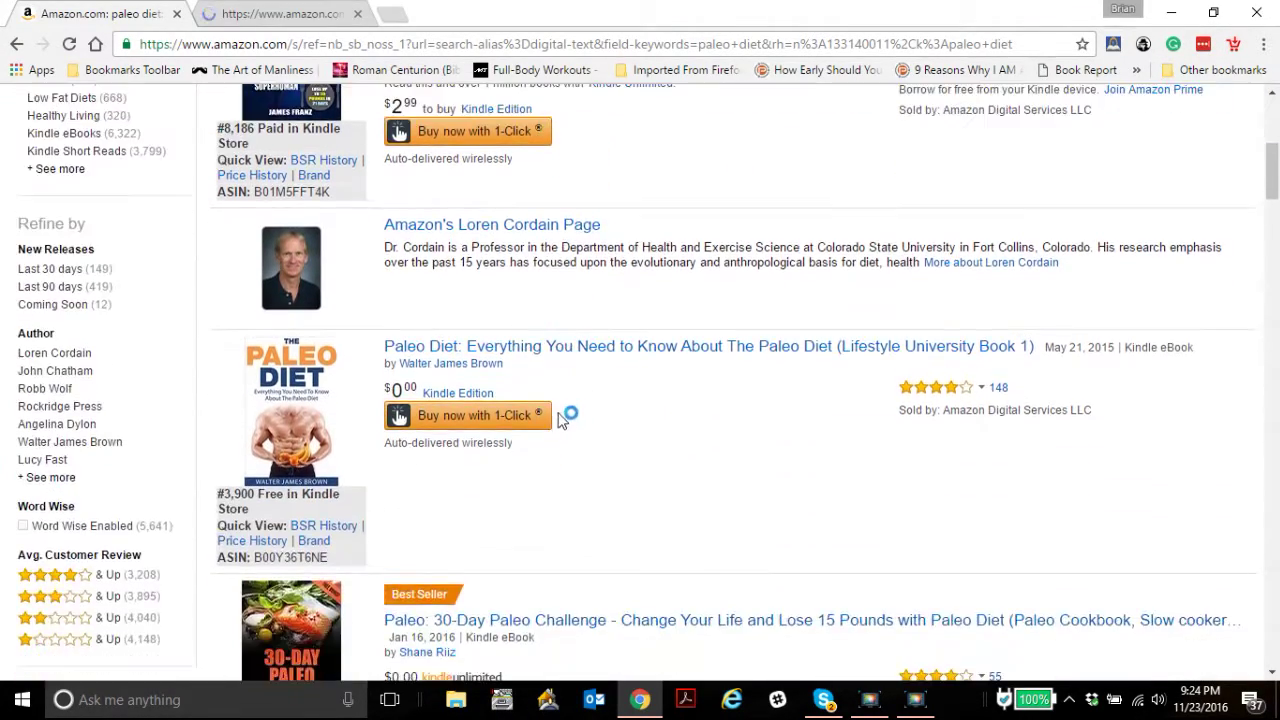
pyautogui.rightClick(588, 348)
pyautogui.click(610, 362)
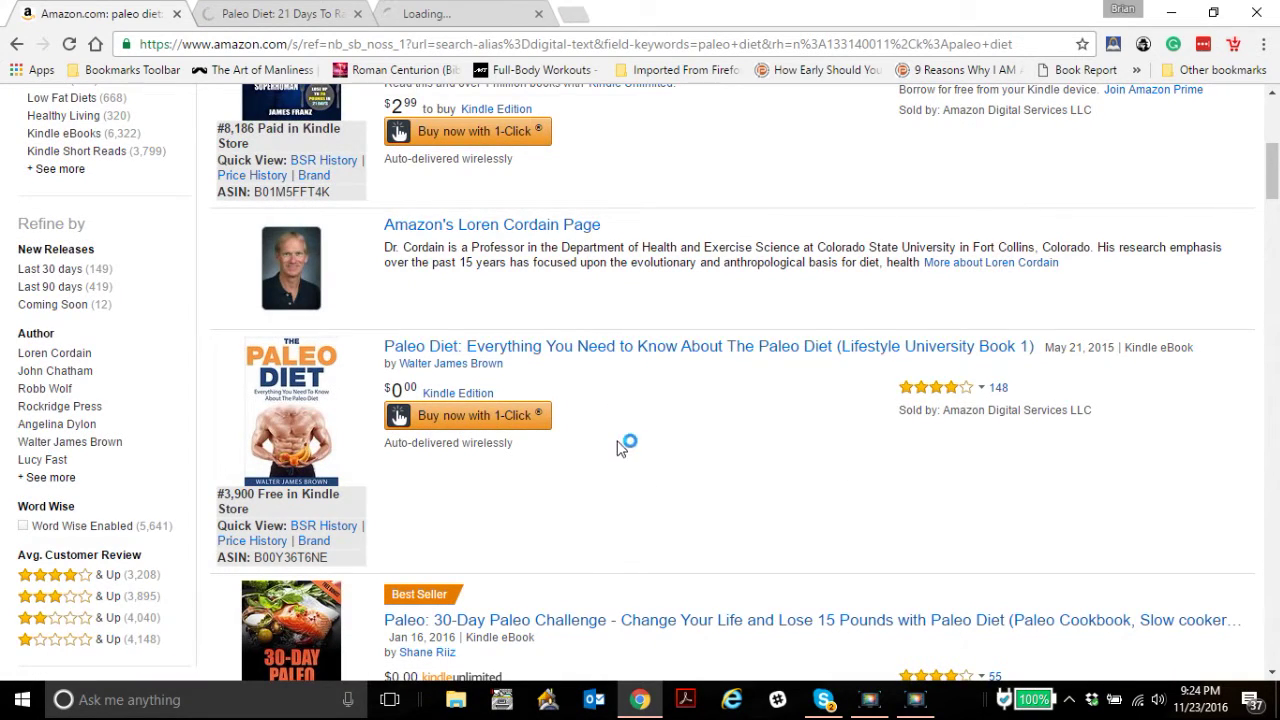
# - Open the "Paleo: 30-Day Paleo Challenge" and "Paleo: Paleo For Beginners" listings in separate new tabs
pyautogui.scroll(-4, 620, 443)
pyautogui.rightClick(645, 252)
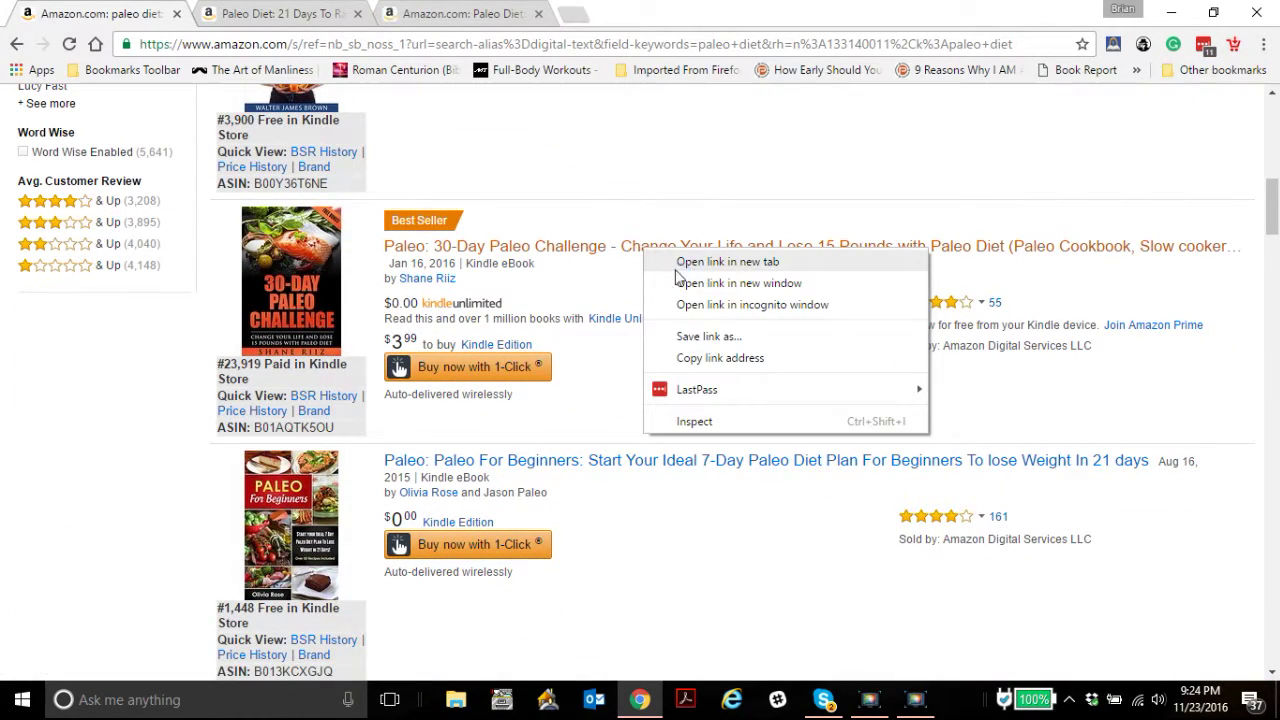
pyautogui.click(674, 263)
pyautogui.rightClick(622, 463)
pyautogui.click(672, 472)
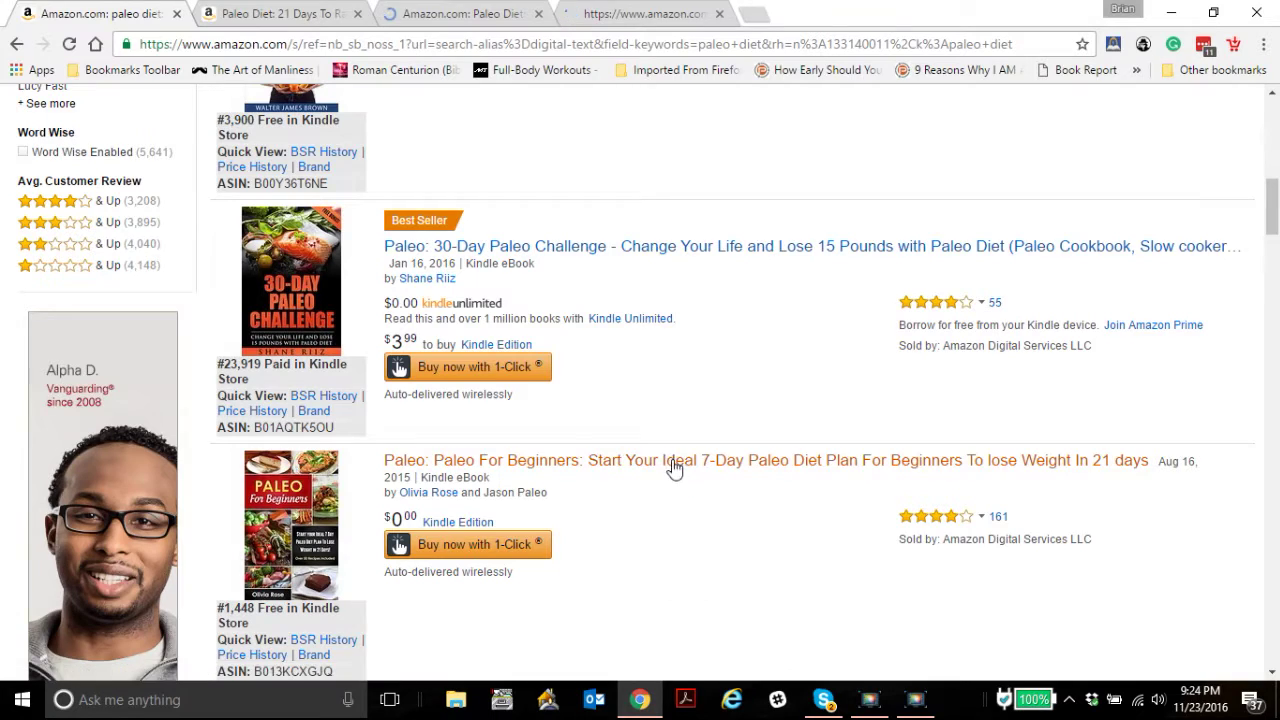
pyautogui.rightClick(674, 466)
pyautogui.click(726, 482)
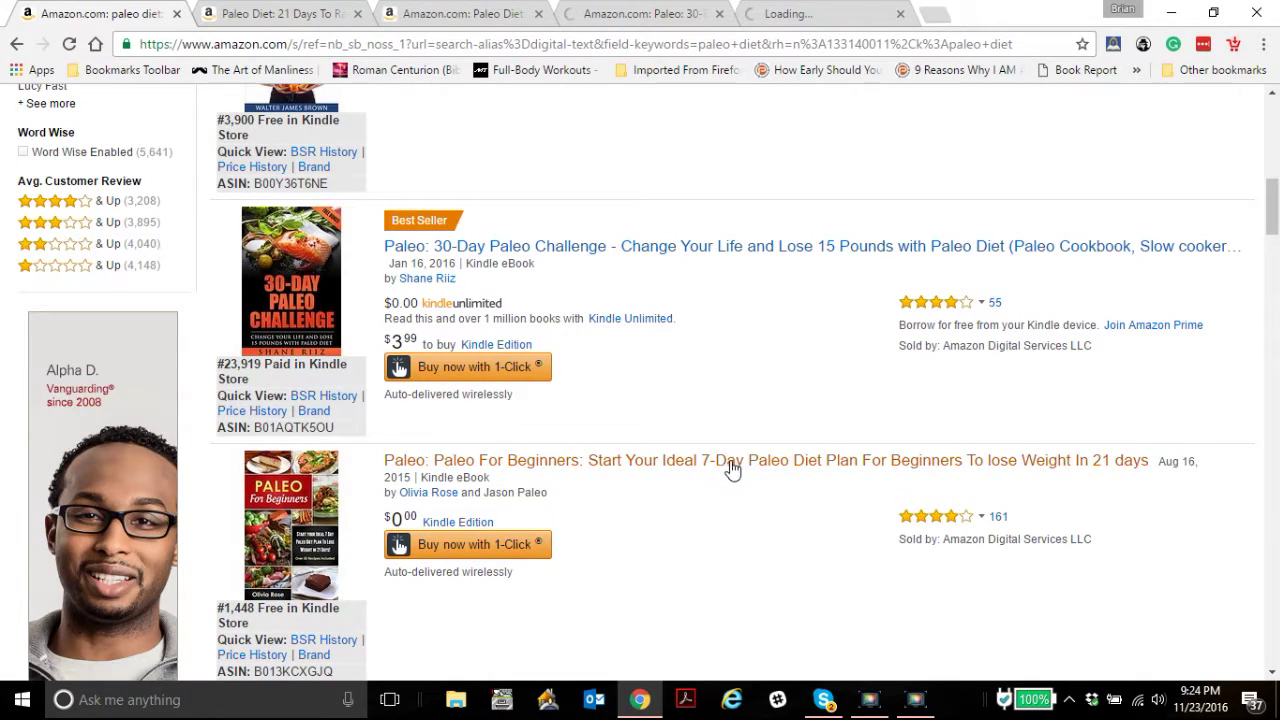
# - Examine the Best Sellers Rank in the product details of "Paleo Diet: 21 Days To Rapid Fat Loss"
pyautogui.scroll(2, 733, 470)
pyautogui.click(282, 13)
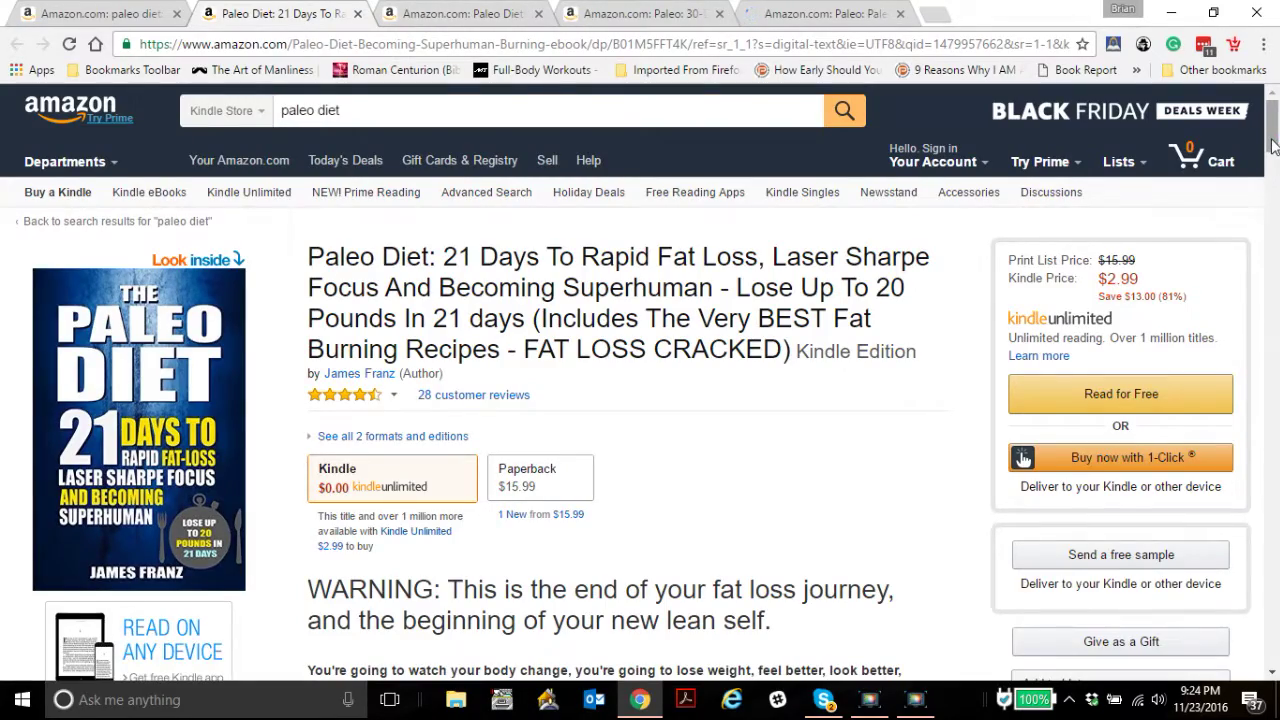
pyautogui.moveTo(1272, 145); pyautogui.dragTo(1272, 292)
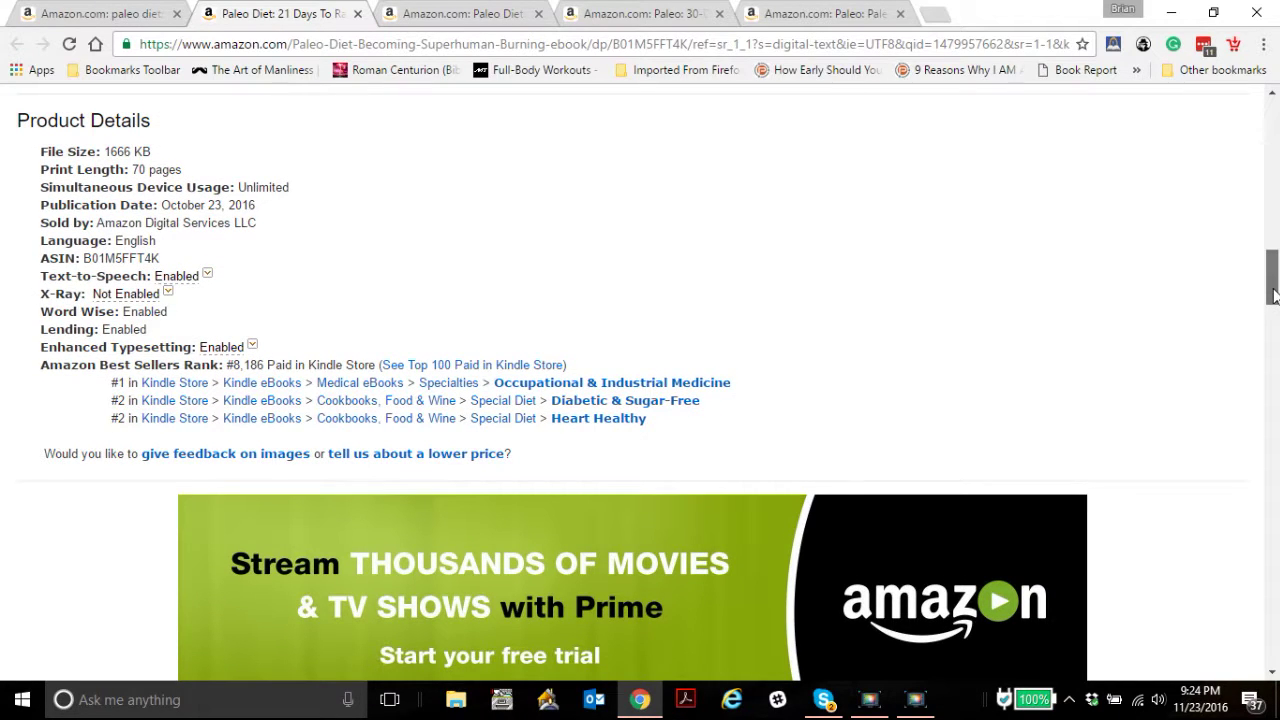
pyautogui.moveTo(1274, 292); pyautogui.dragTo(1274, 292)
# - Examine the Best Sellers Rank in the product details of "Paleo Diet: Everything You Need to Know" and "30-Day Paleo Challenge"
pyautogui.click(447, 13)
pyautogui.moveTo(1273, 145); pyautogui.dragTo(1274, 318)
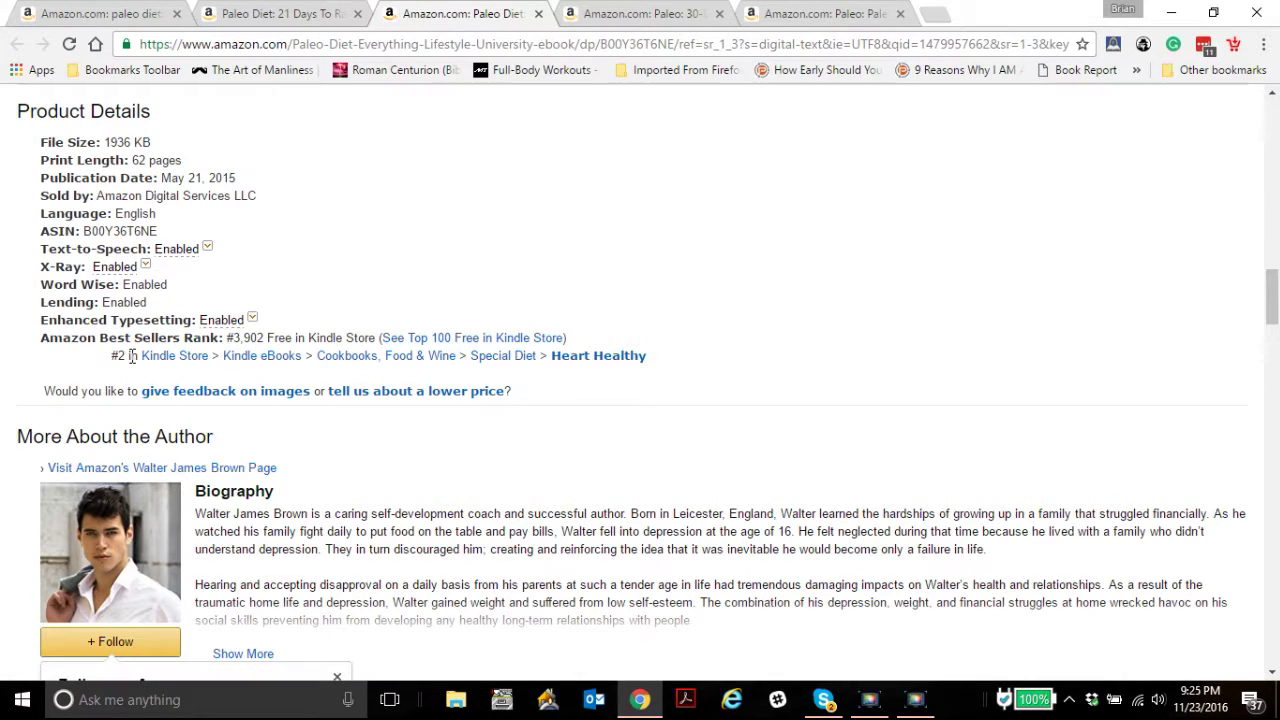
pyautogui.click(605, 13)
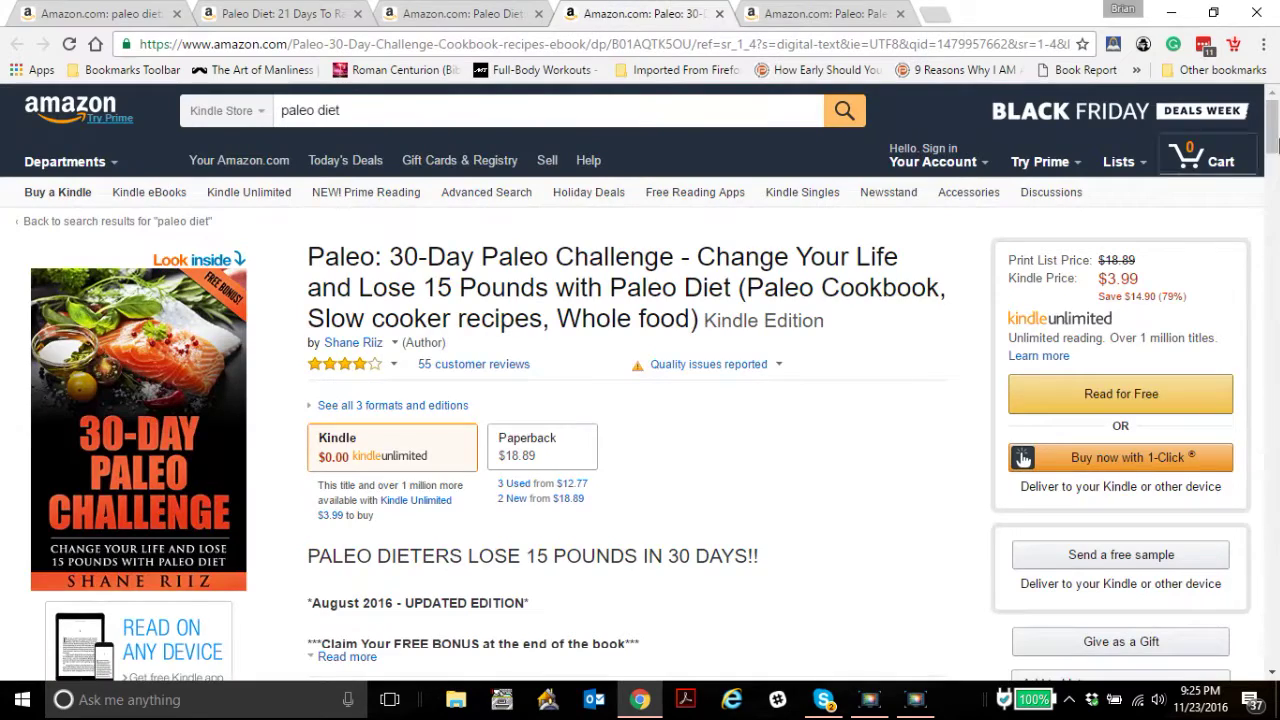
pyautogui.moveTo(1273, 145); pyautogui.dragTo(1275, 293)
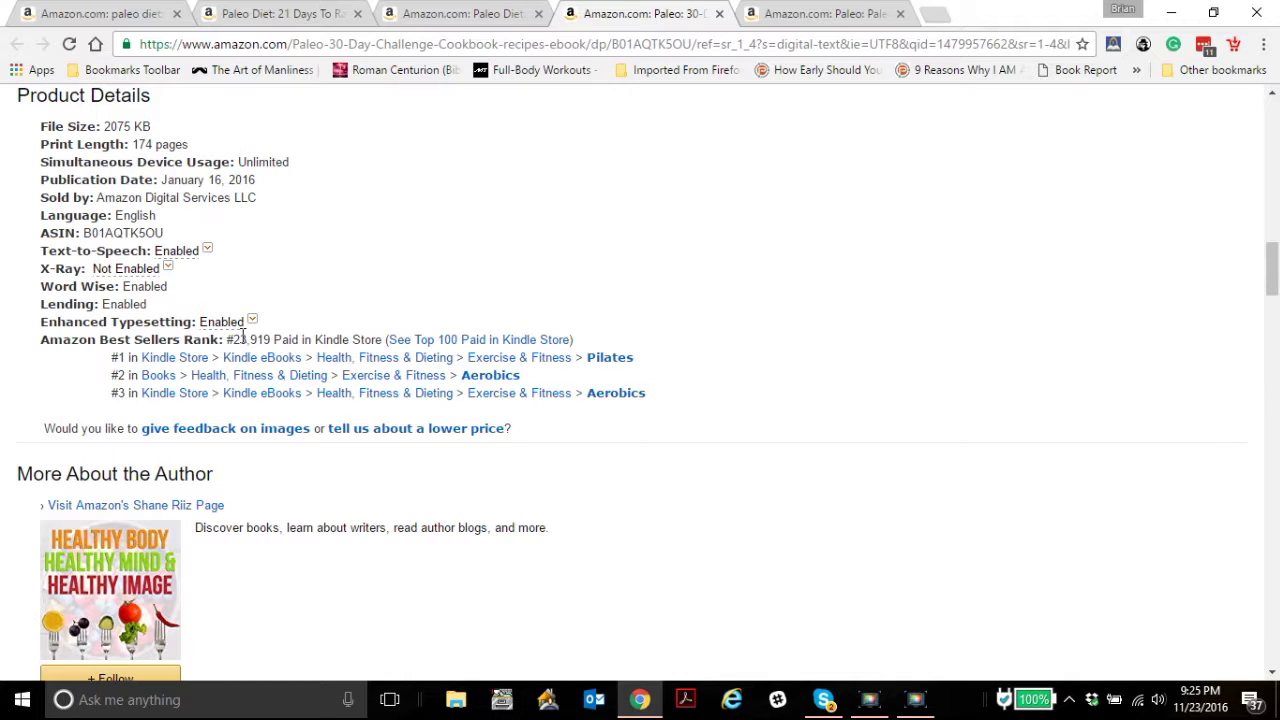
# - Close all the opened book pages and return to the paleo diet search results
pyautogui.click(719, 14)
pyautogui.click(722, 14)
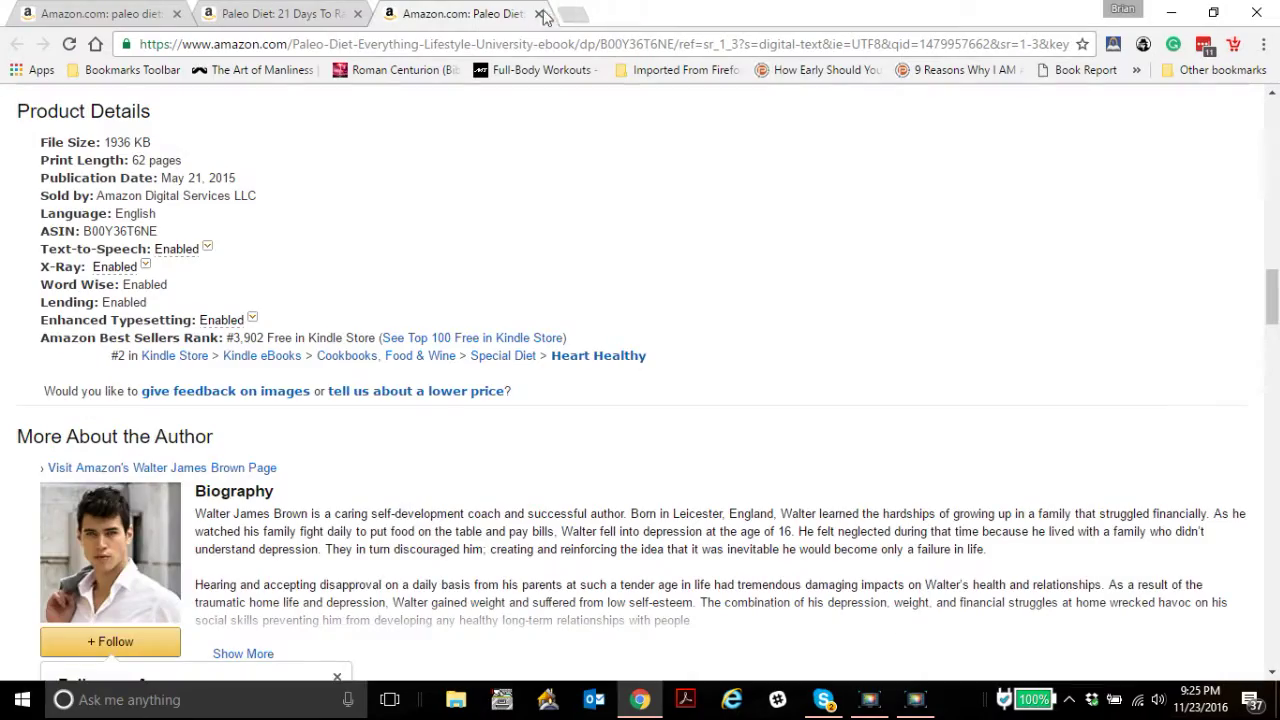
pyautogui.click(538, 14)
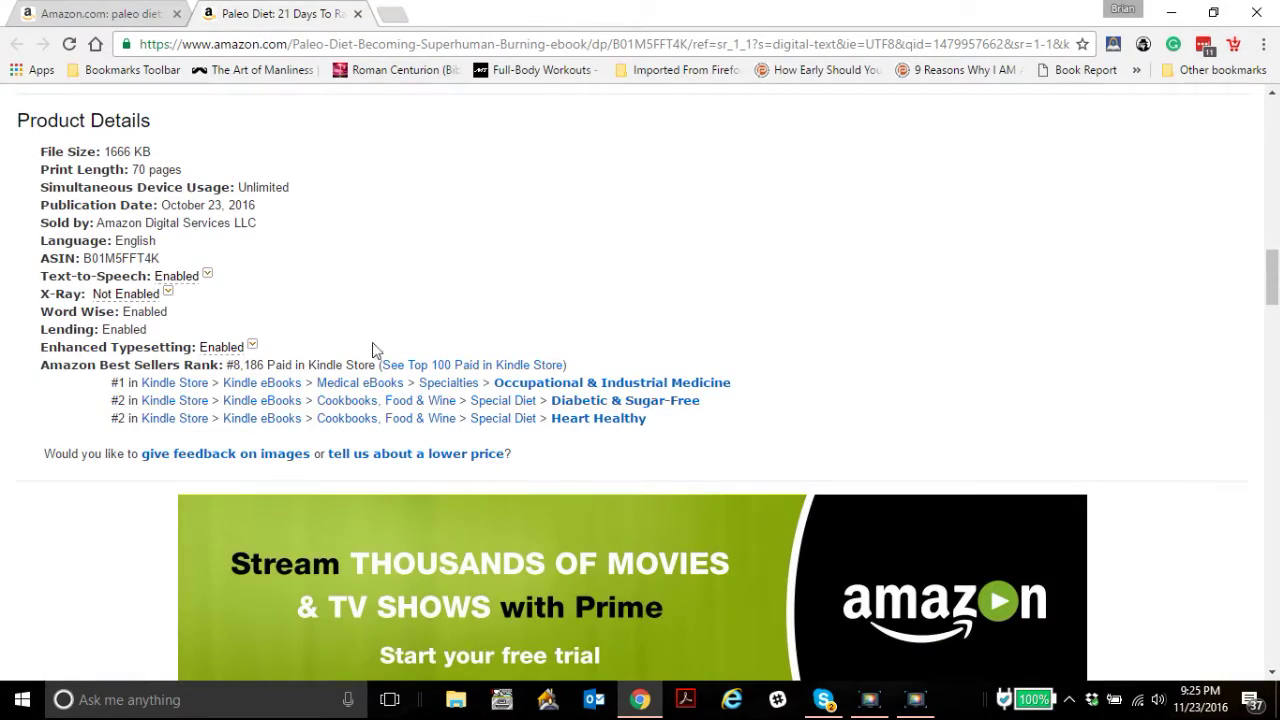
pyautogui.scroll(4, 873, 262)
pyautogui.scroll(15, 873, 262)
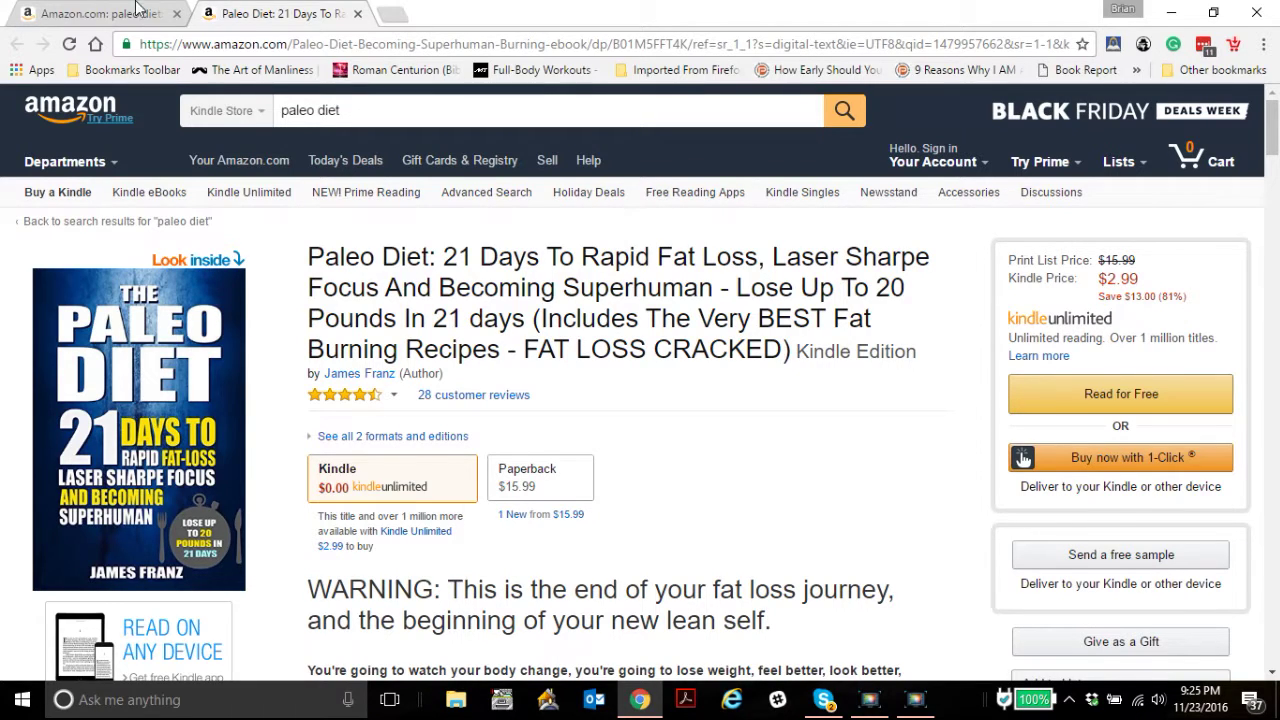
pyautogui.click(357, 13)
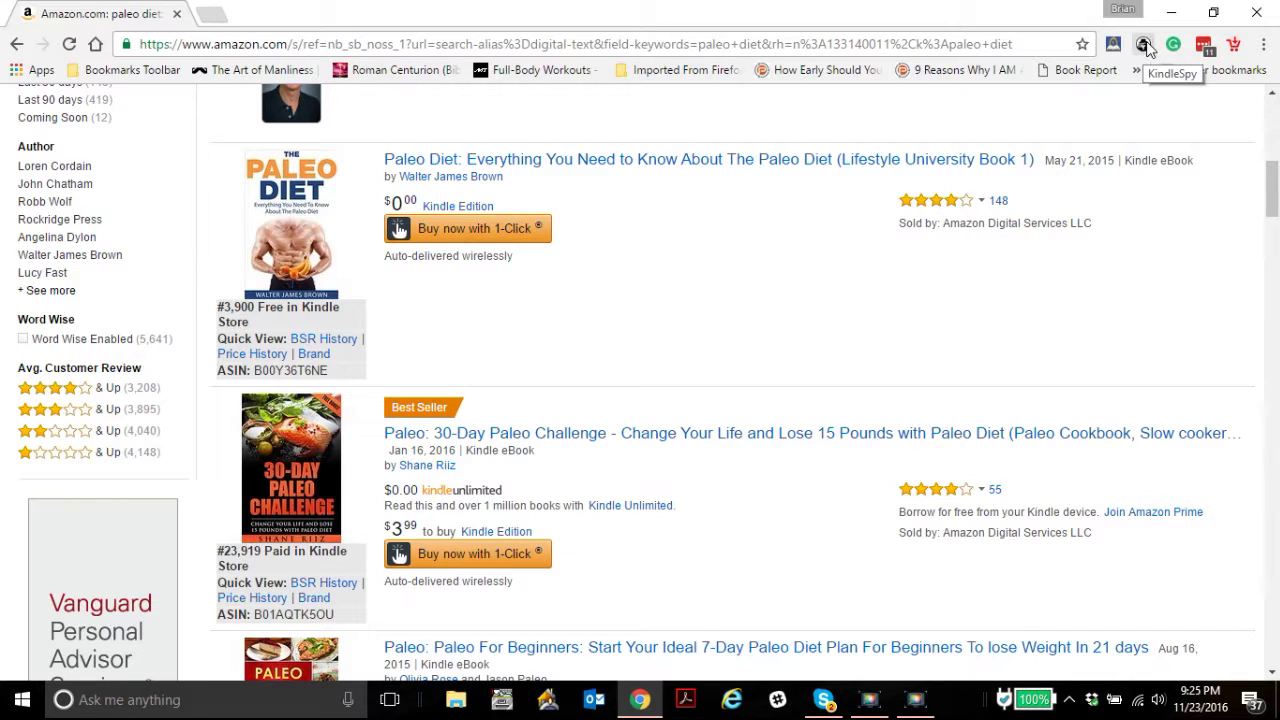
# - Run KDSPY on the paleo diet search results and review the book figures and the keyword analysis
pyautogui.scroll(7, 760, 150)
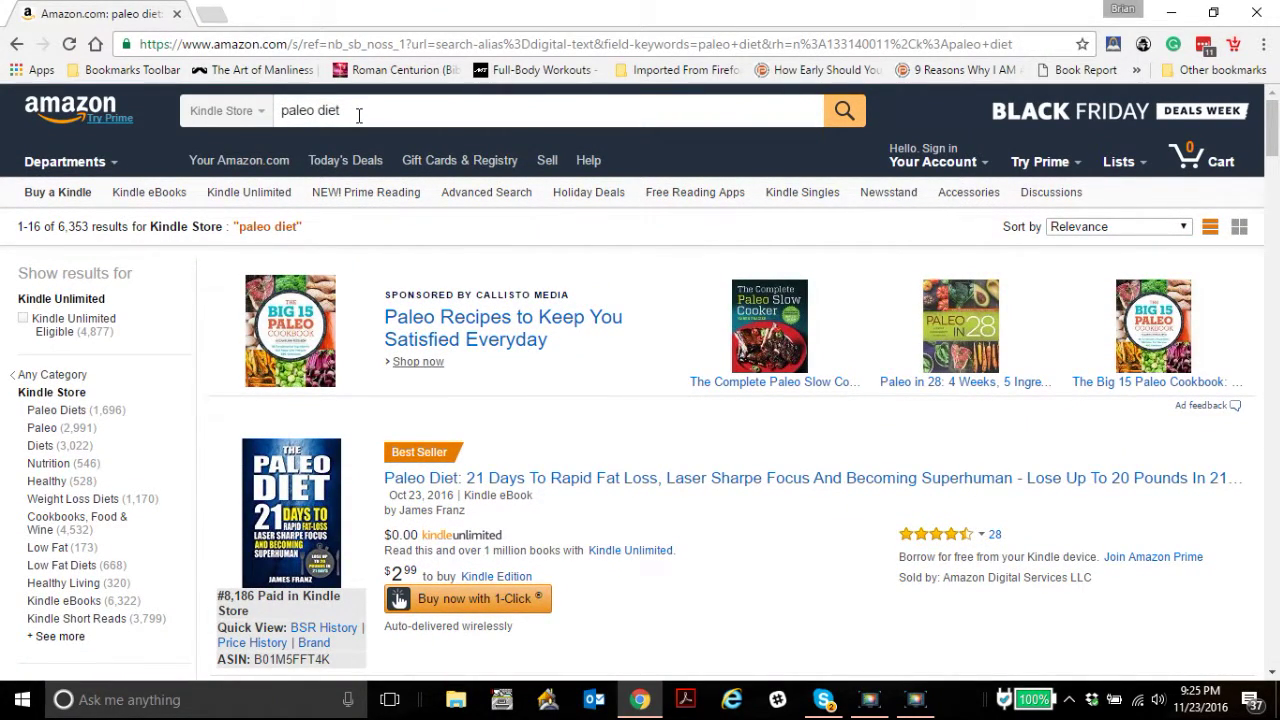
pyautogui.click(1143, 44)
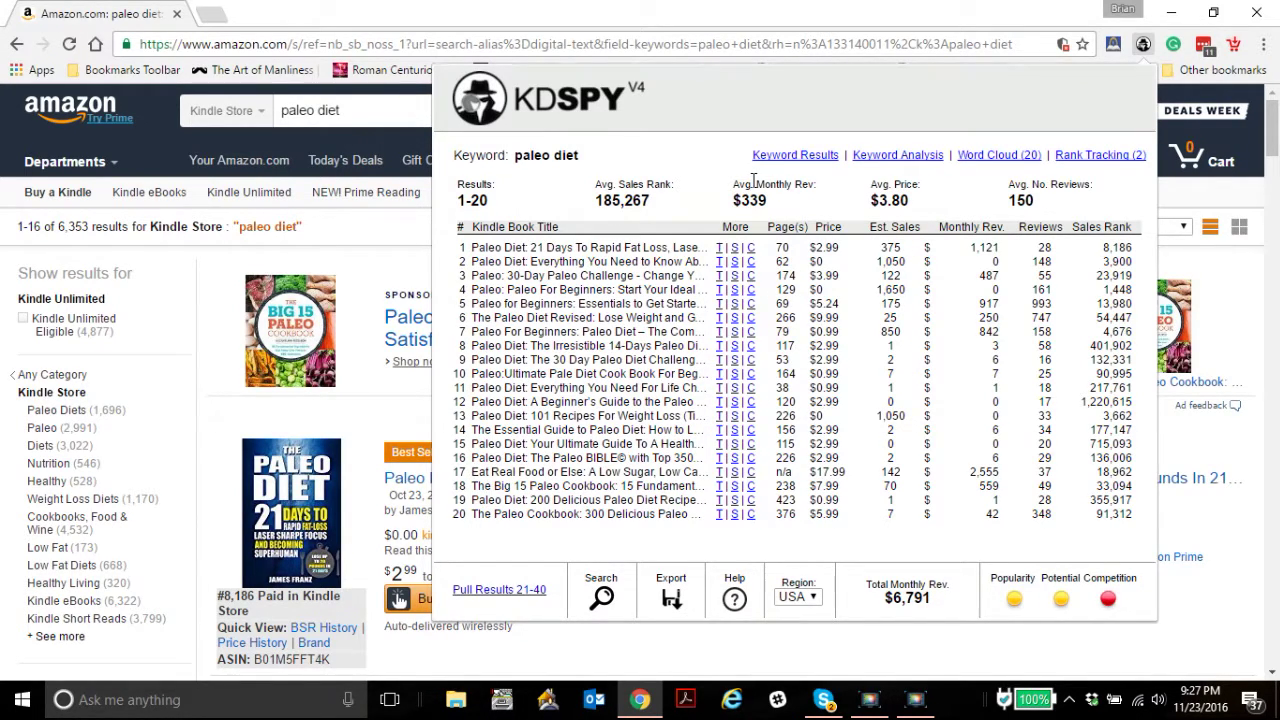
pyautogui.click(885, 158)
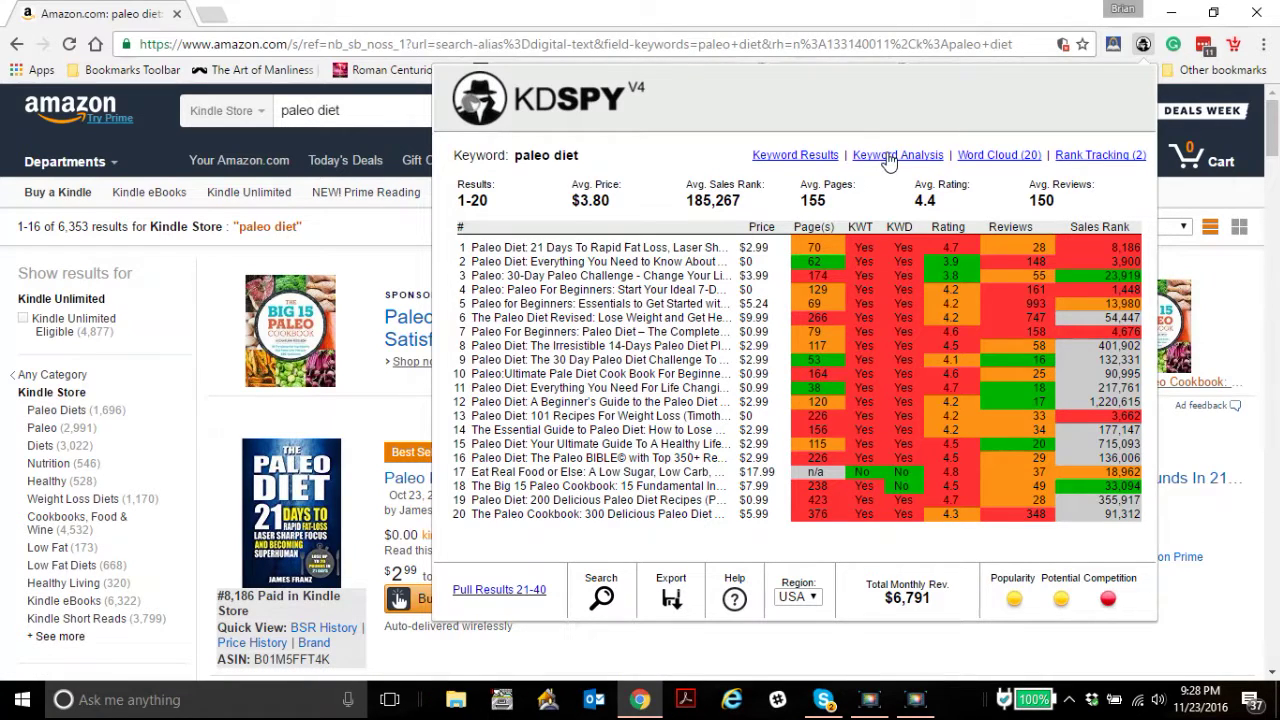
# - Review the keyword's word cloud and the best seller rank tracking list, and return to the book results
pyautogui.click(1003, 157)
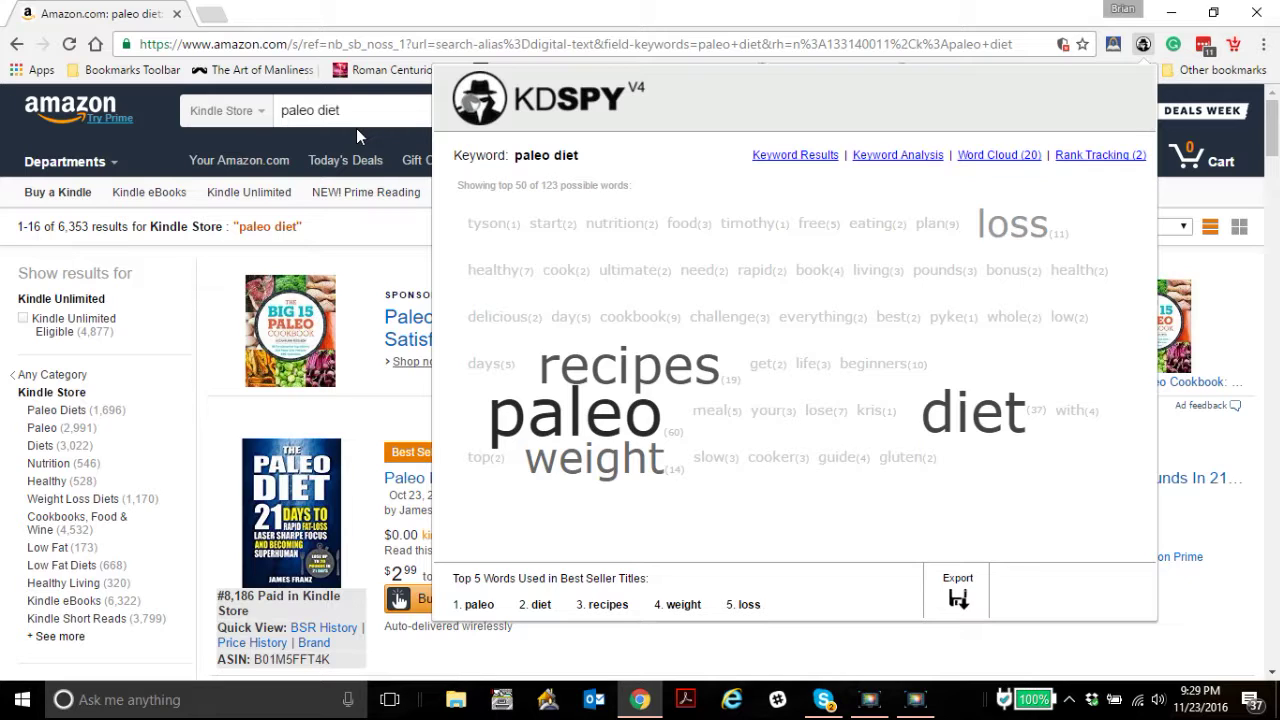
pyautogui.click(1100, 155)
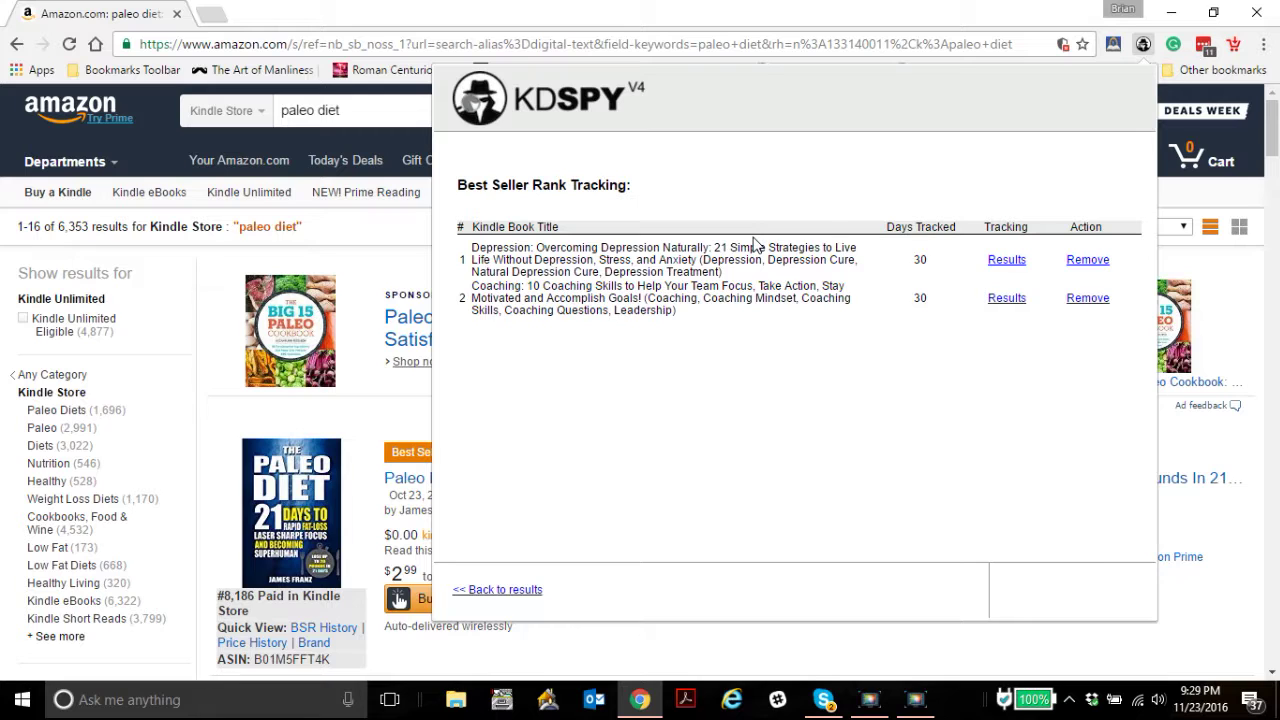
pyautogui.click(520, 590)
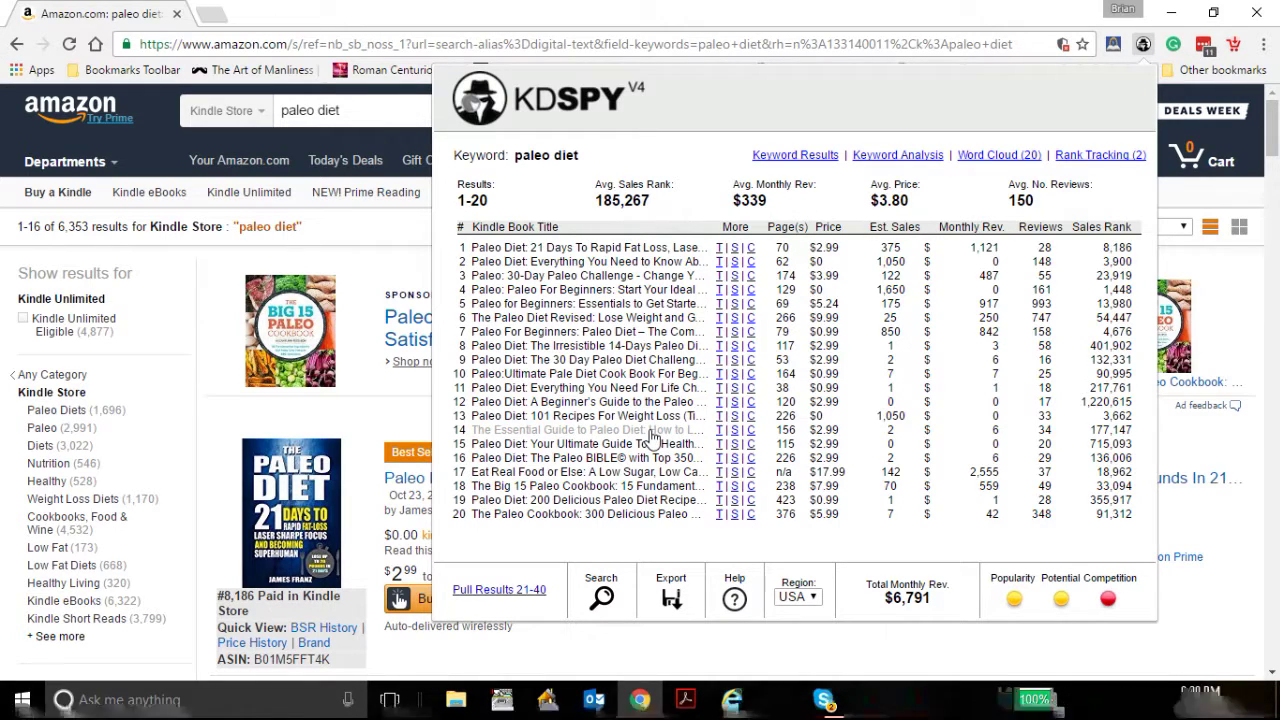
# - Pull the further batches of paleo diet book results beyond the first 20
pyautogui.click(500, 590)
pyautogui.click(500, 590)
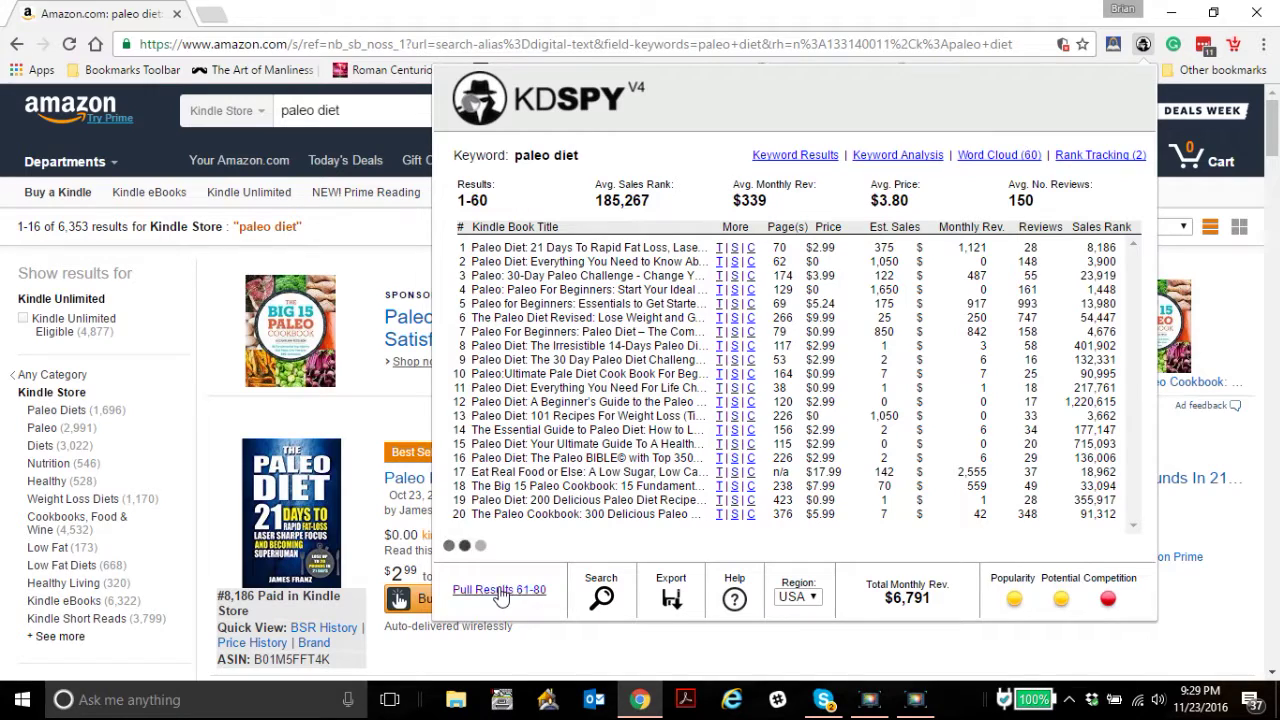
pyautogui.click(500, 590)
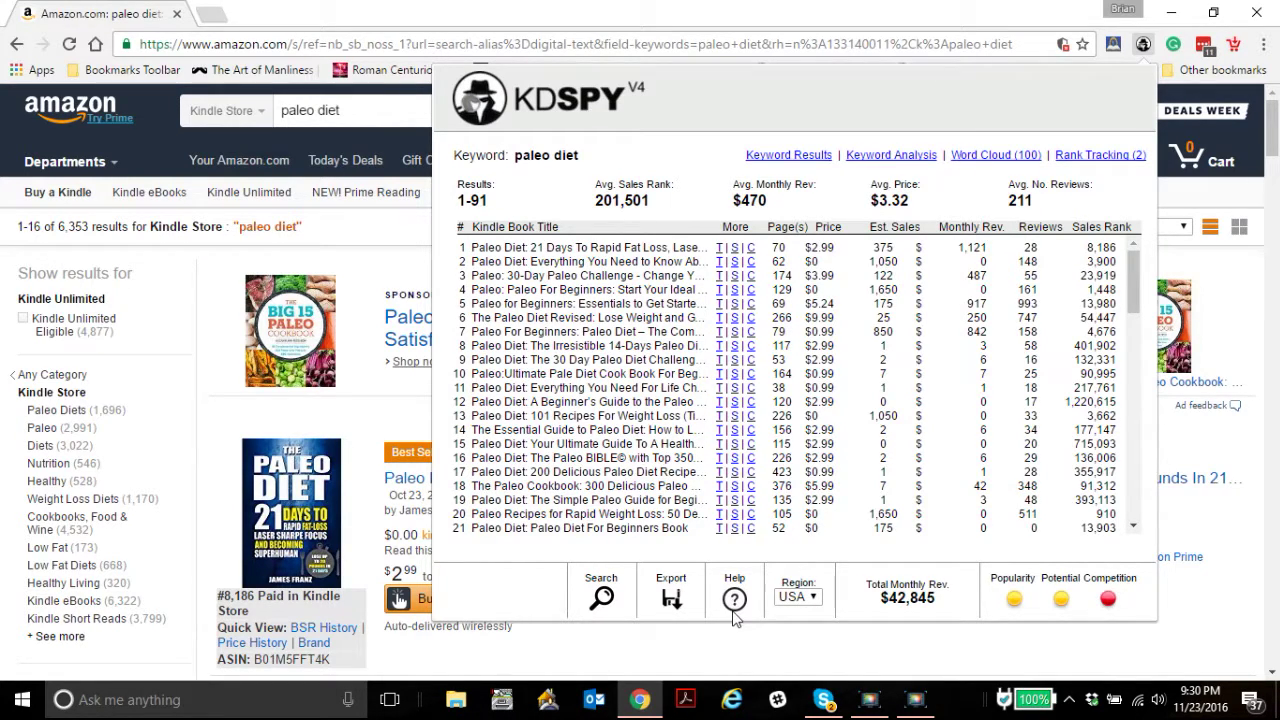
# - Search KDSPY for keyword suggestions on "paleo diet" and analyze the full results for "paleo diet for beginners"
pyautogui.click(604, 597)
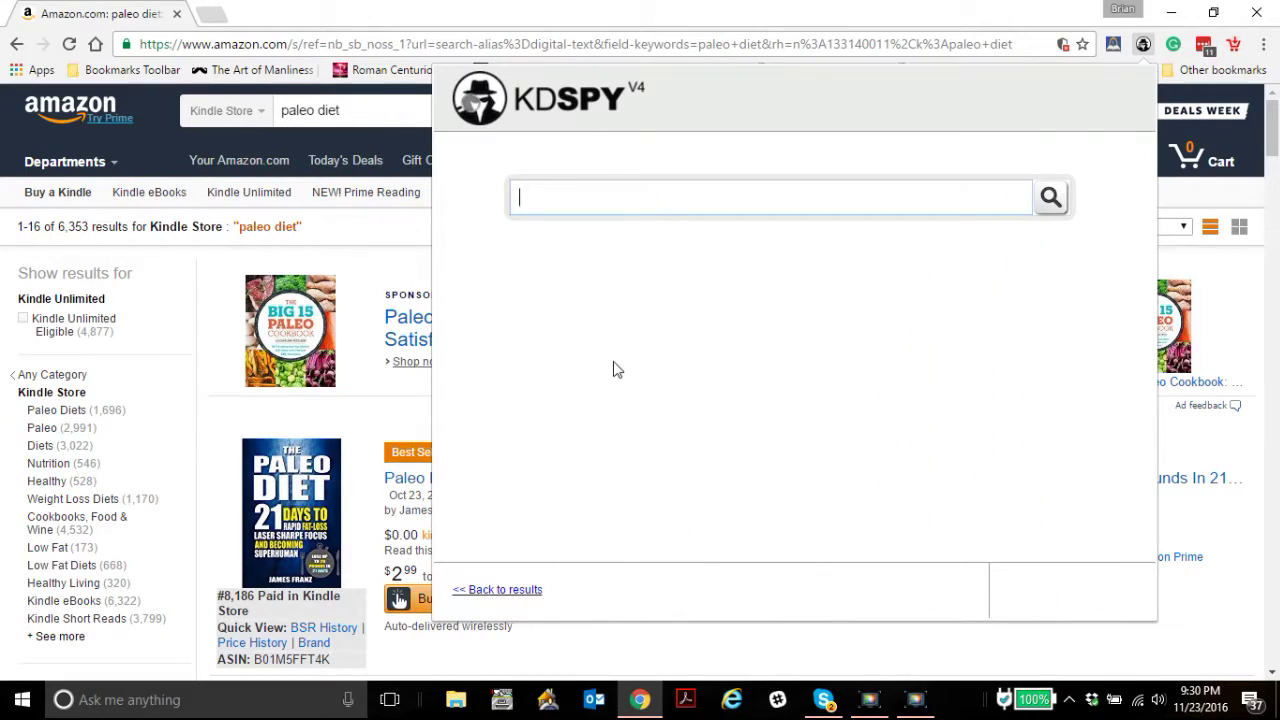
pyautogui.write('pale')
pyautogui.write('o ')
pyautogui.write('deit')
pyautogui.press('BackSpace')
pyautogui.press('BackSpace')
pyautogui.press('BackSpace')
pyautogui.write('iet')
pyautogui.press('Return')
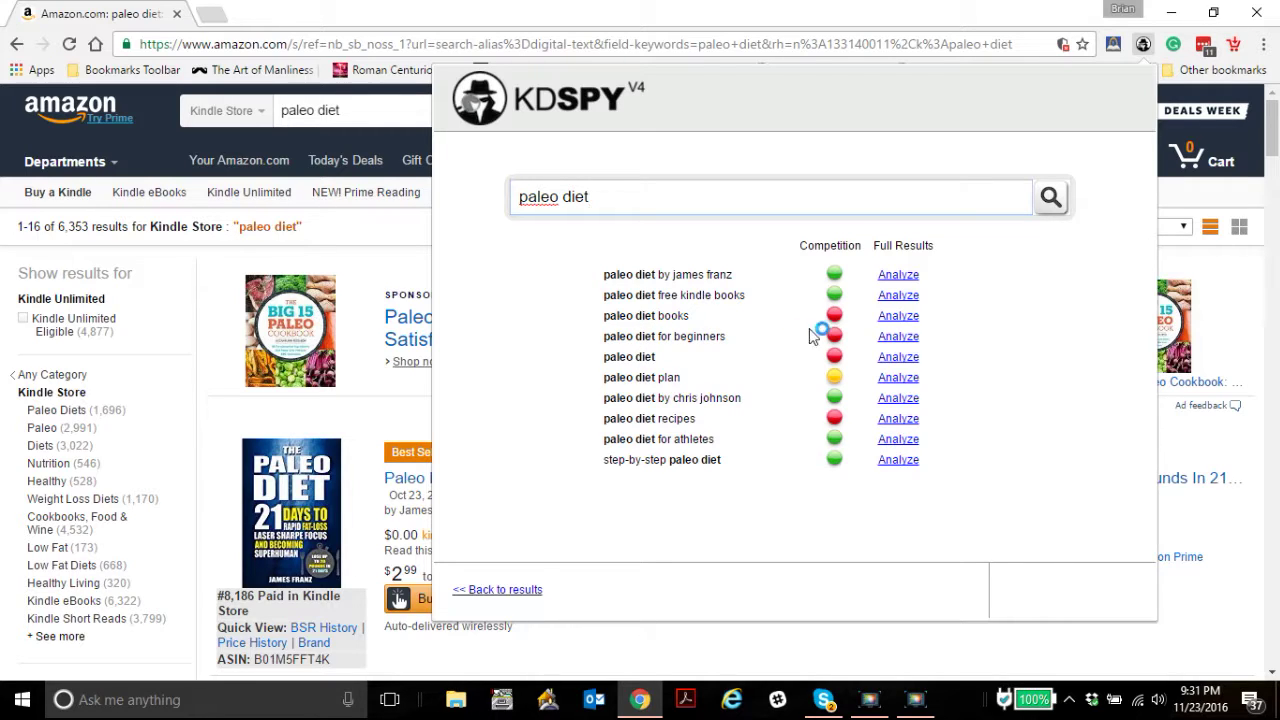
pyautogui.click(898, 337)
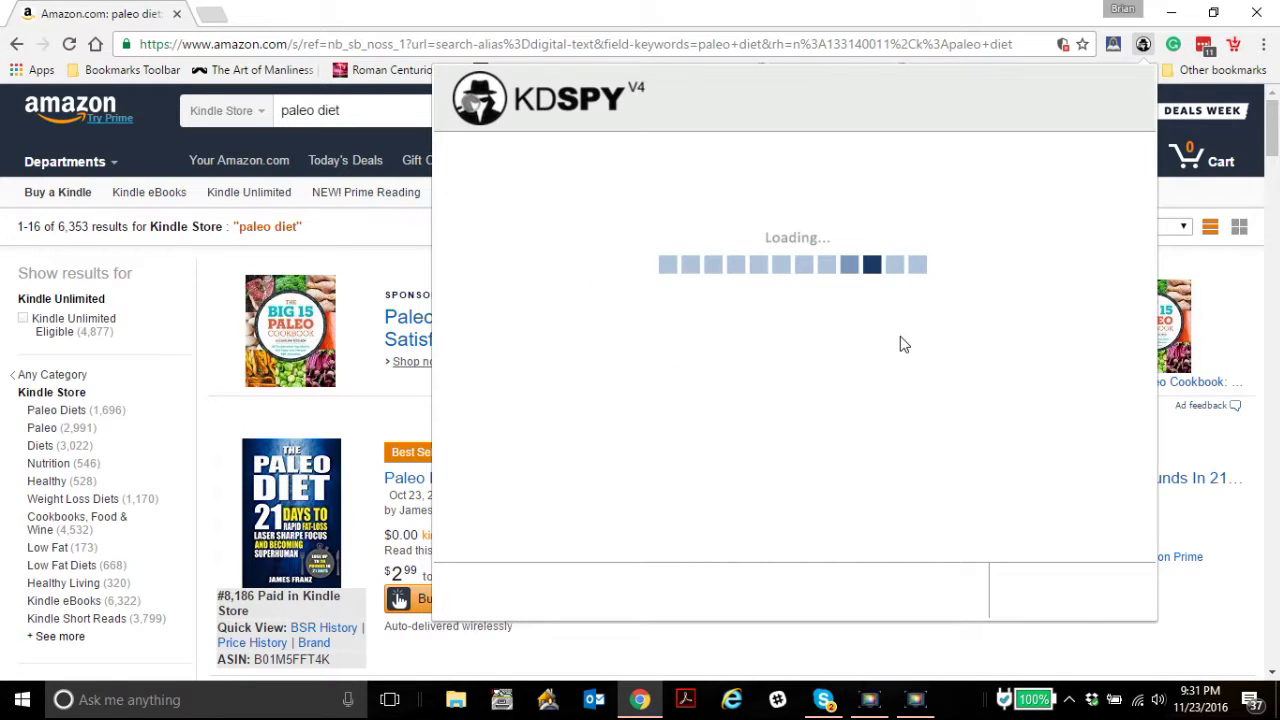